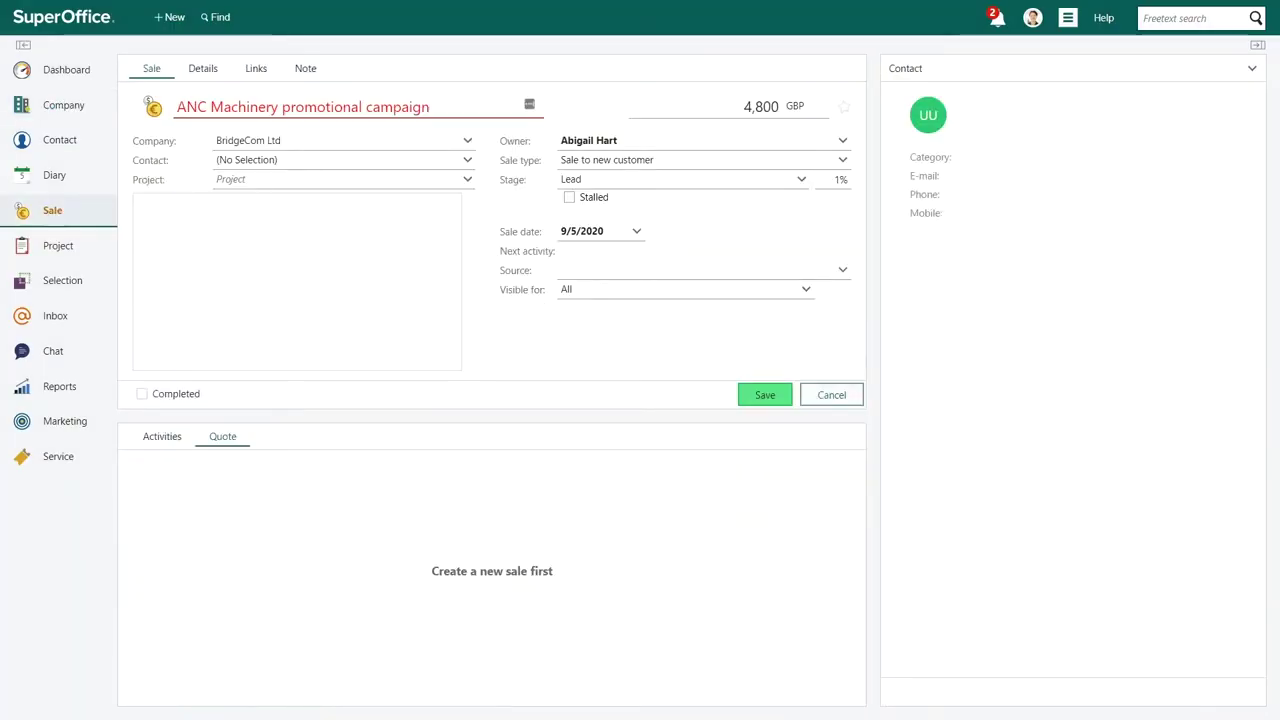
- Keep the sale type as Sale to new customer and save the ANC Machinery campaign sale
left_click(737, 159)
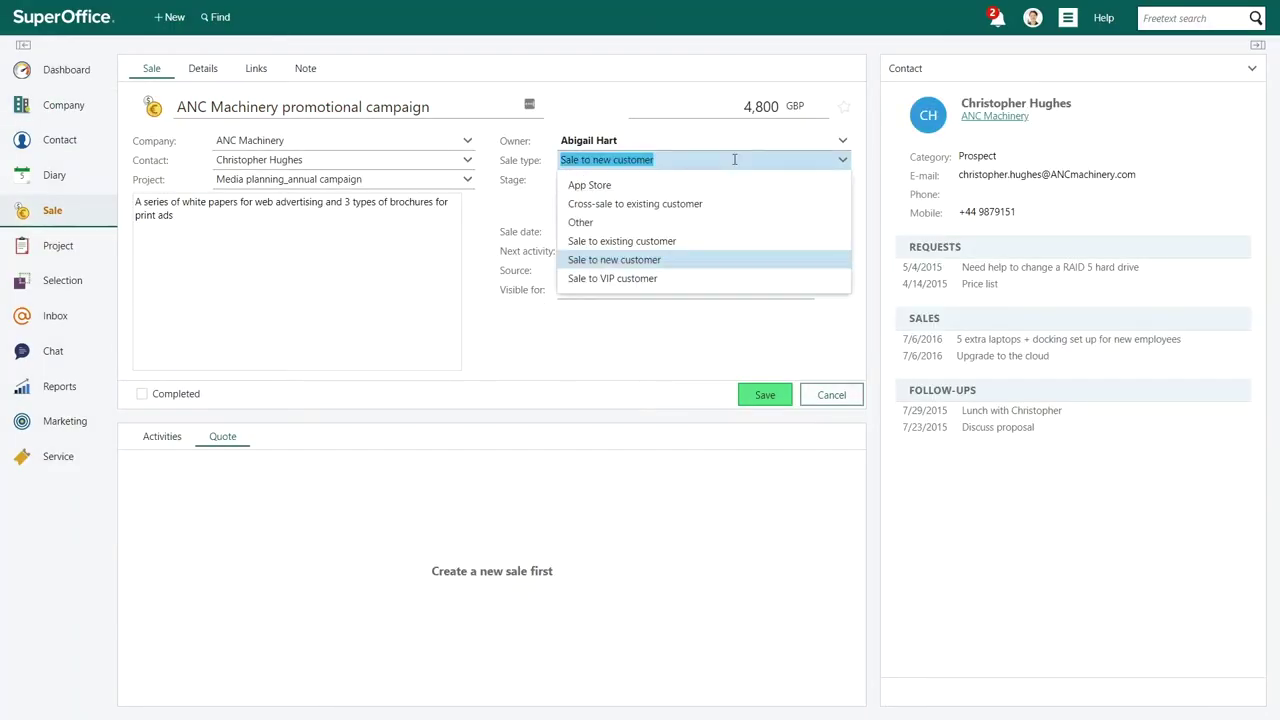
left_click(616, 259)
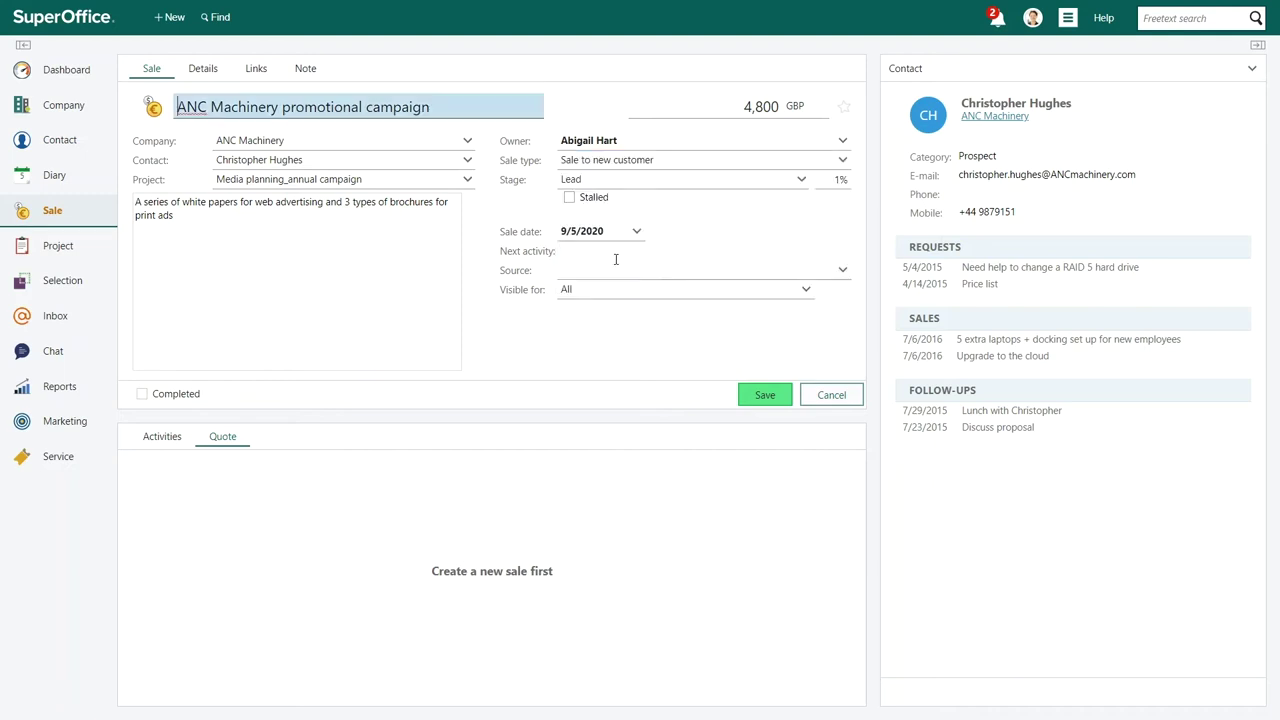
left_click(762, 394)
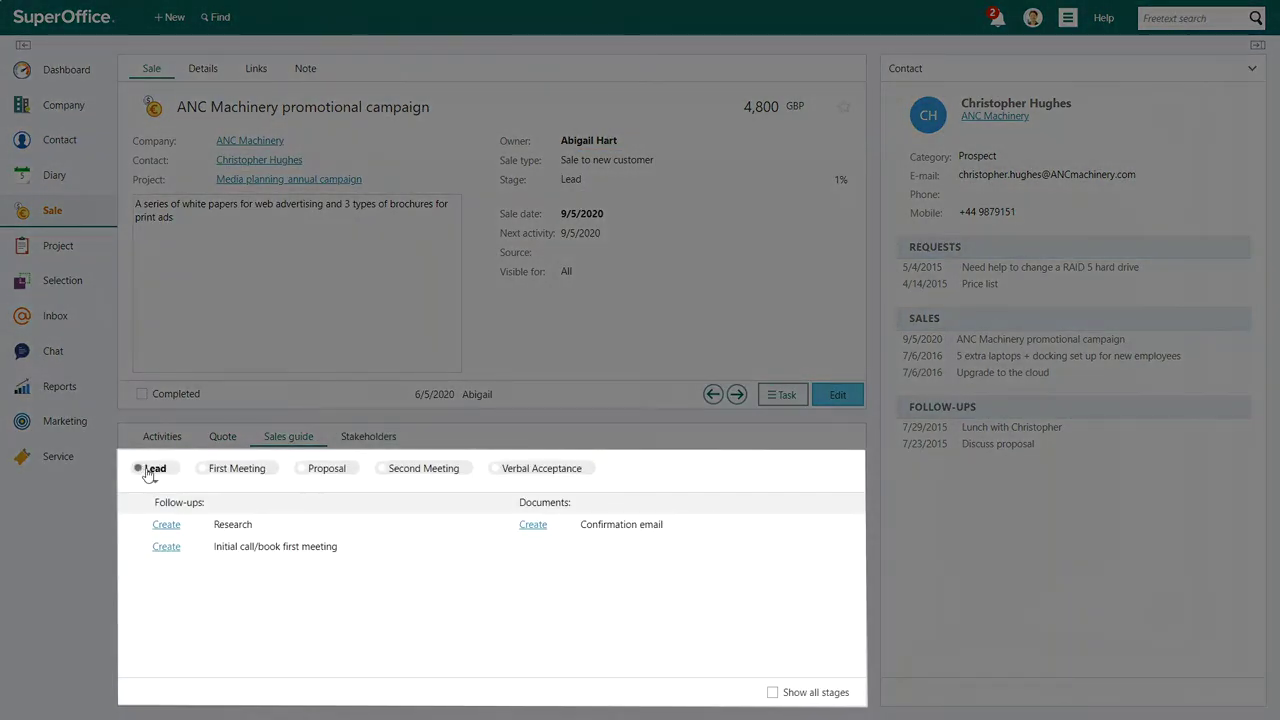
left_click(220, 470)
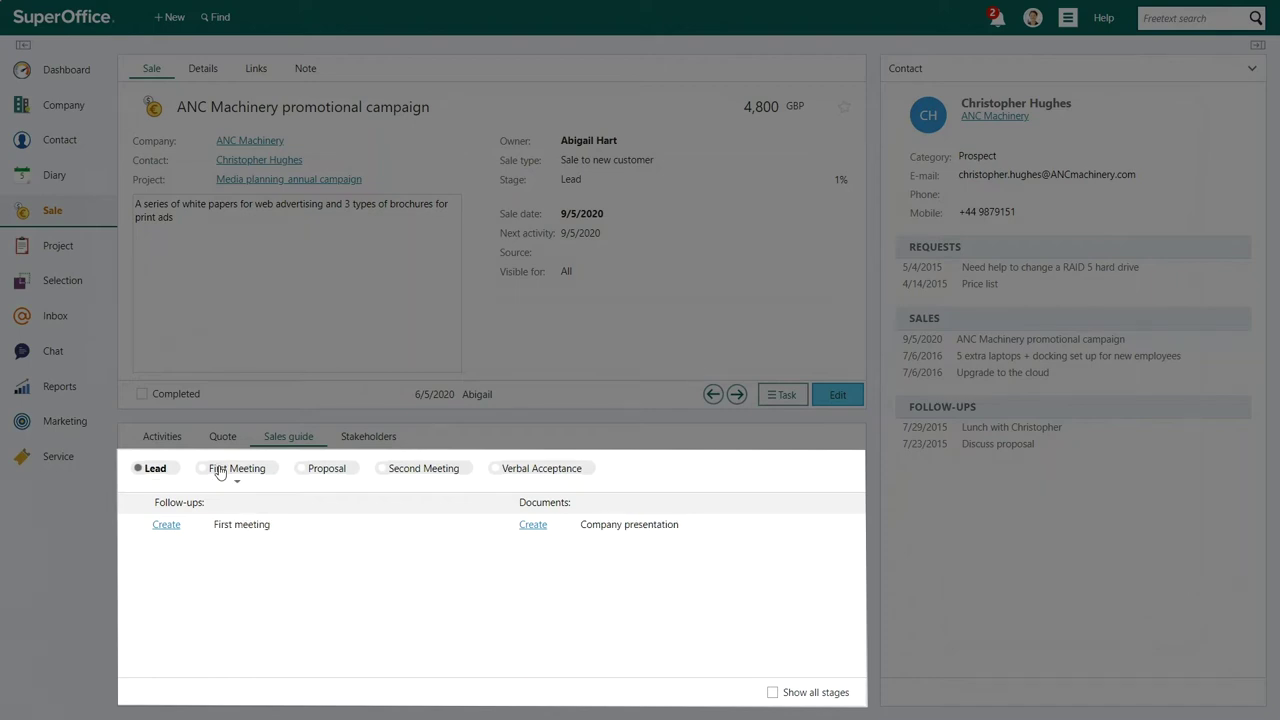
left_click(314, 473)
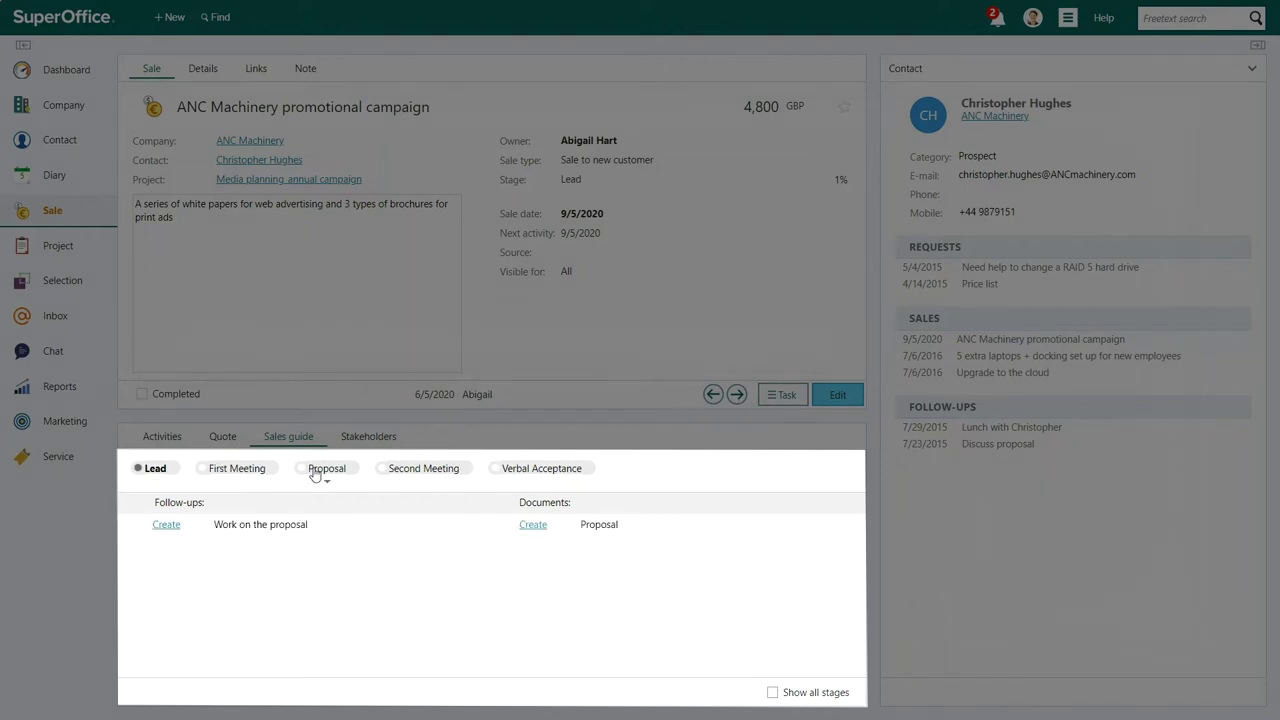
left_click(401, 472)
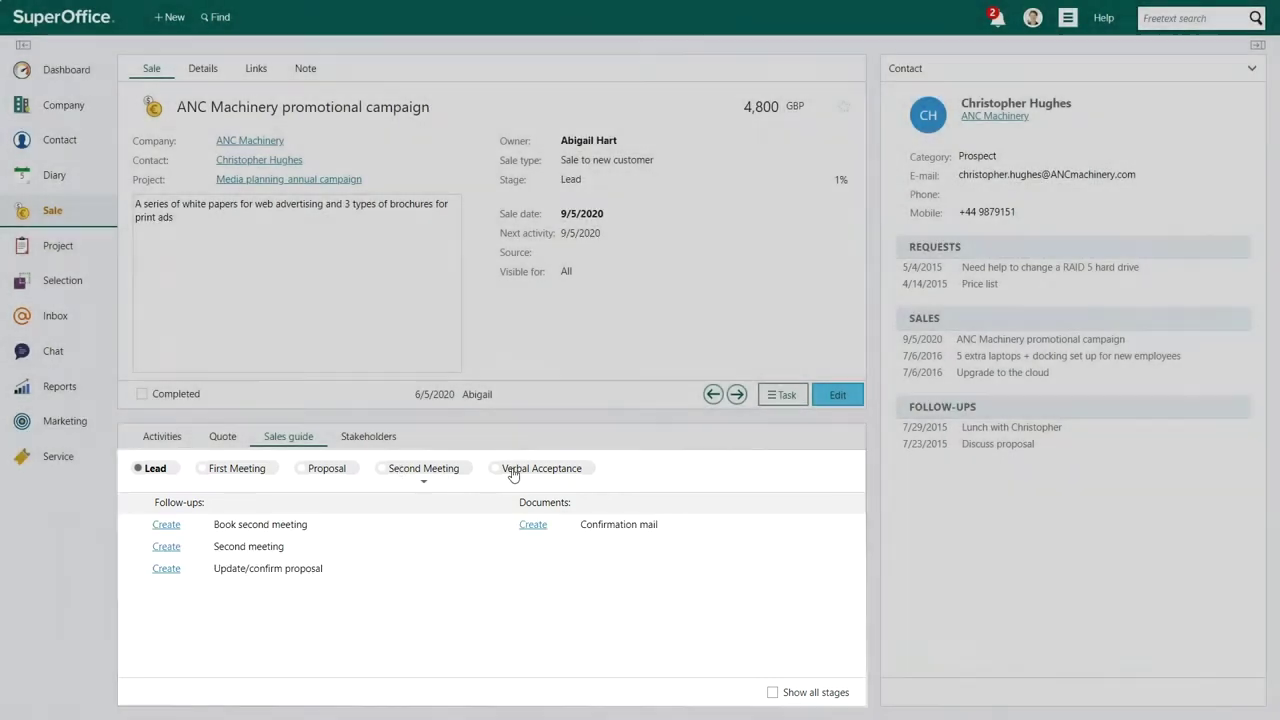
left_click(512, 472)
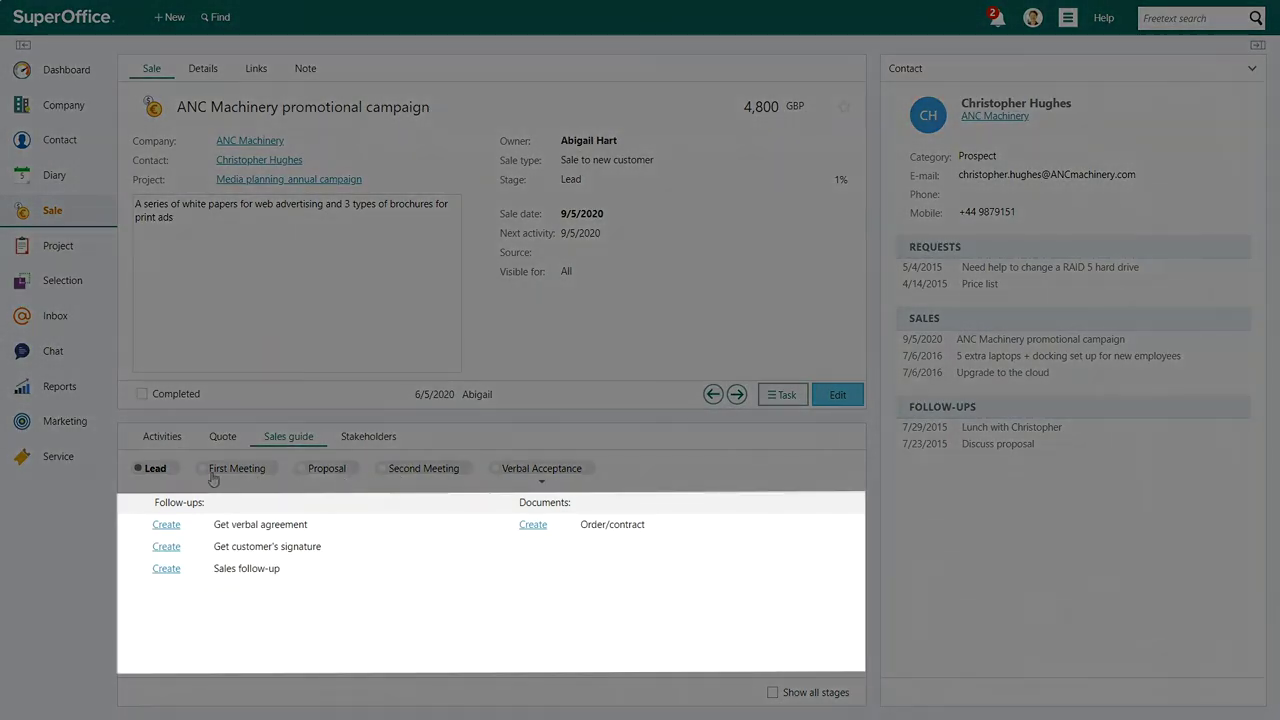
left_click(157, 472)
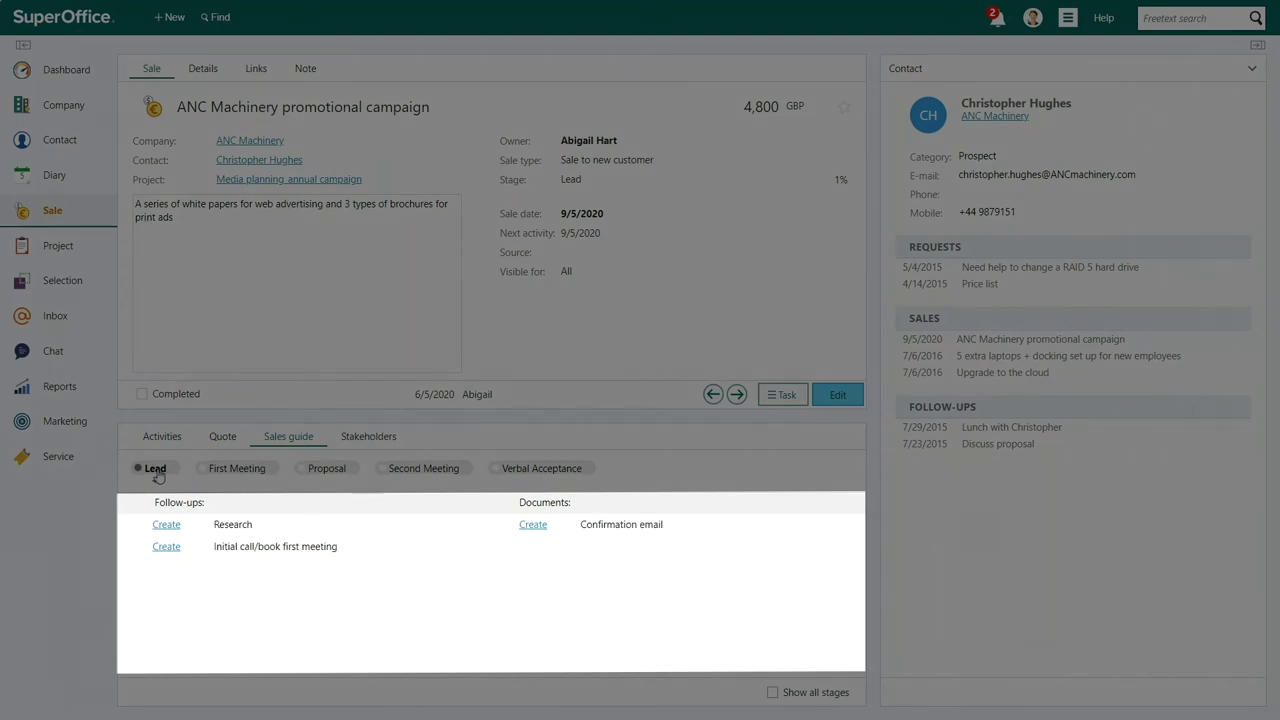
- Create the Research follow-up and an initial call appointment starting 6/18/2020
left_click(232, 525)
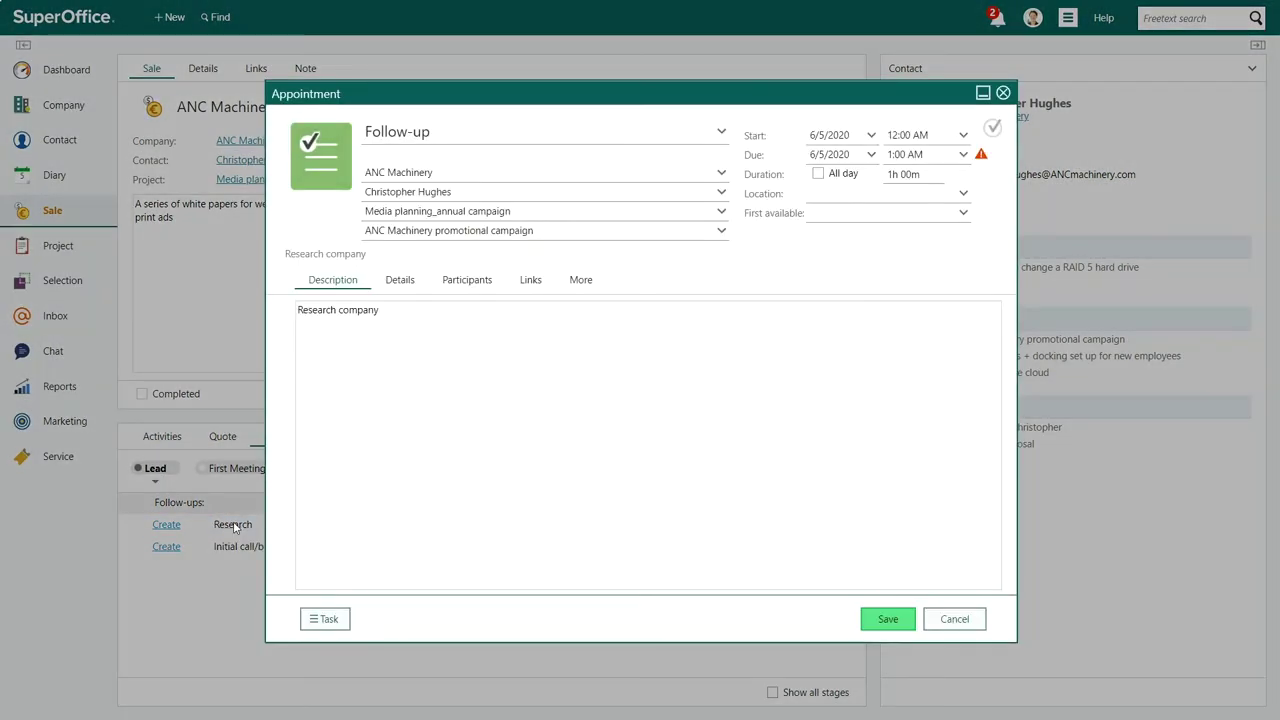
left_click(870, 620)
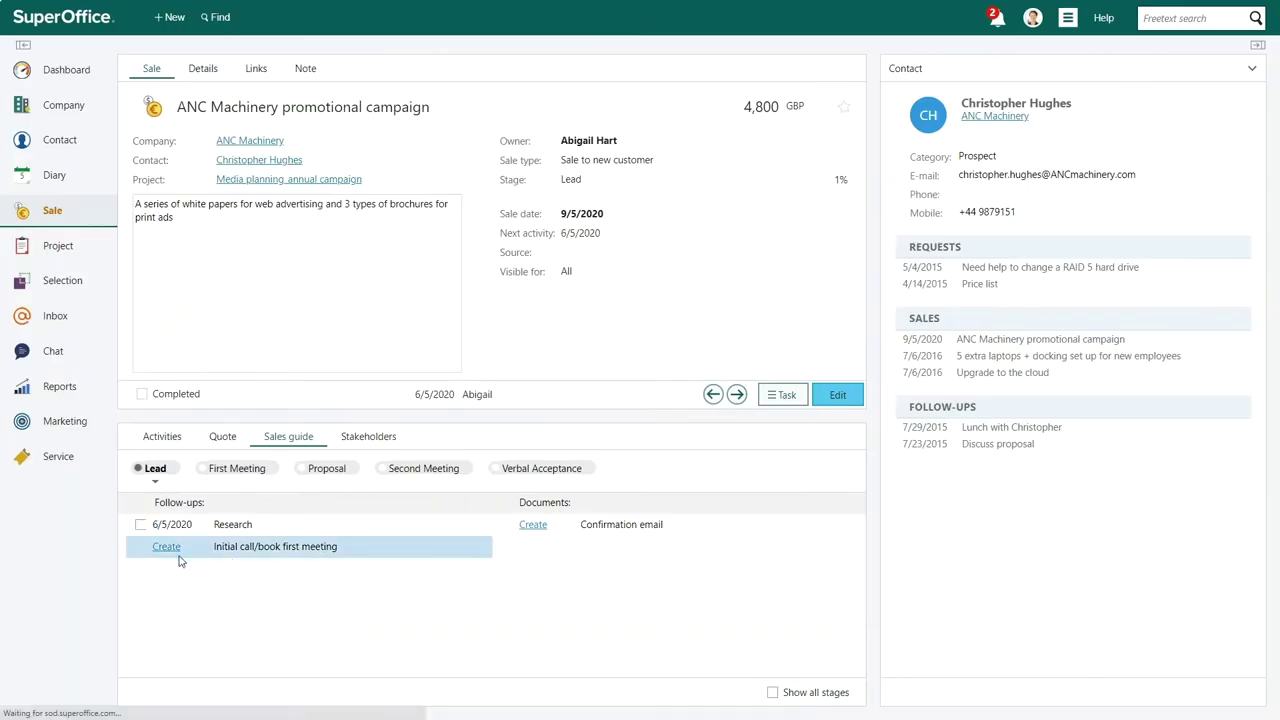
left_click(230, 548)
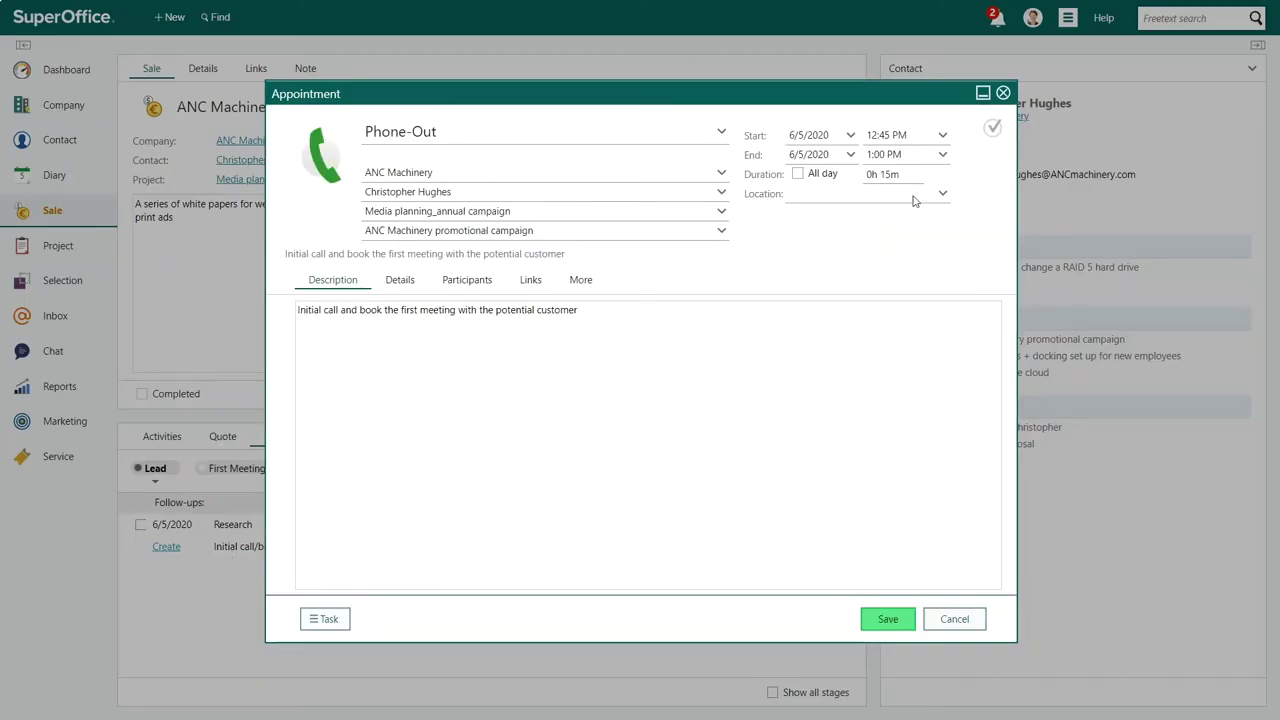
left_click(850, 136)
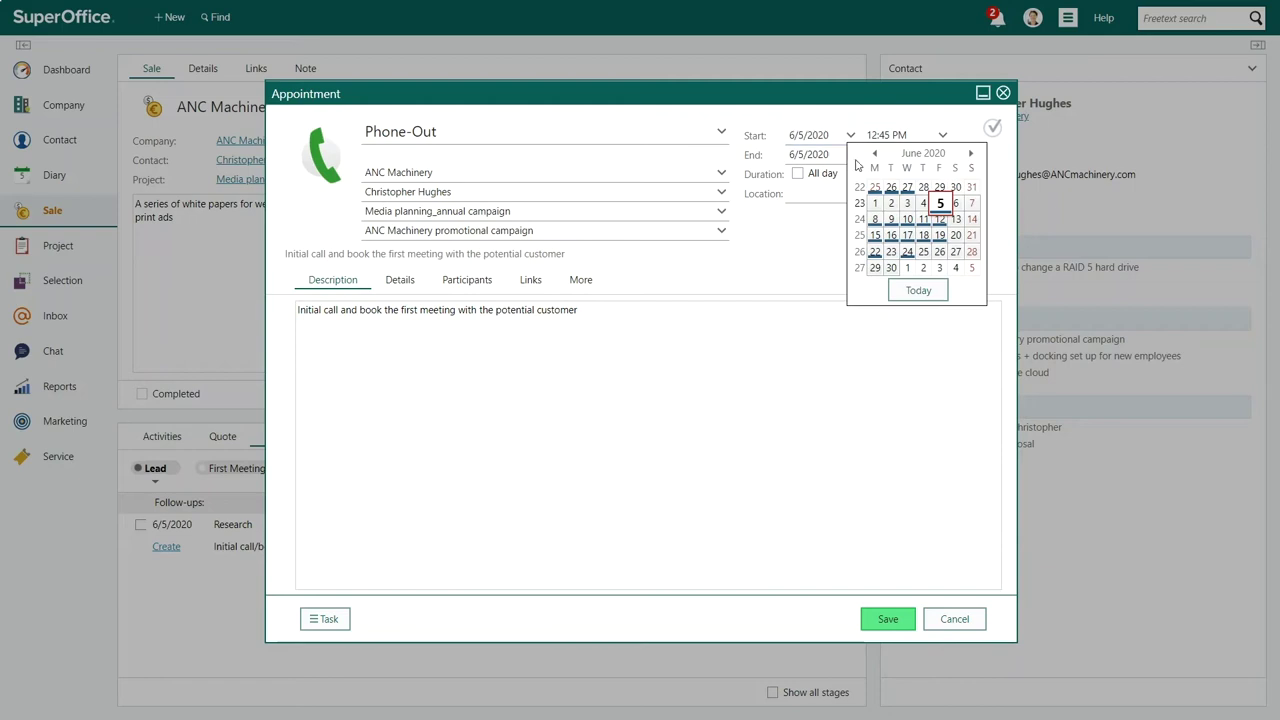
left_click(923, 235)
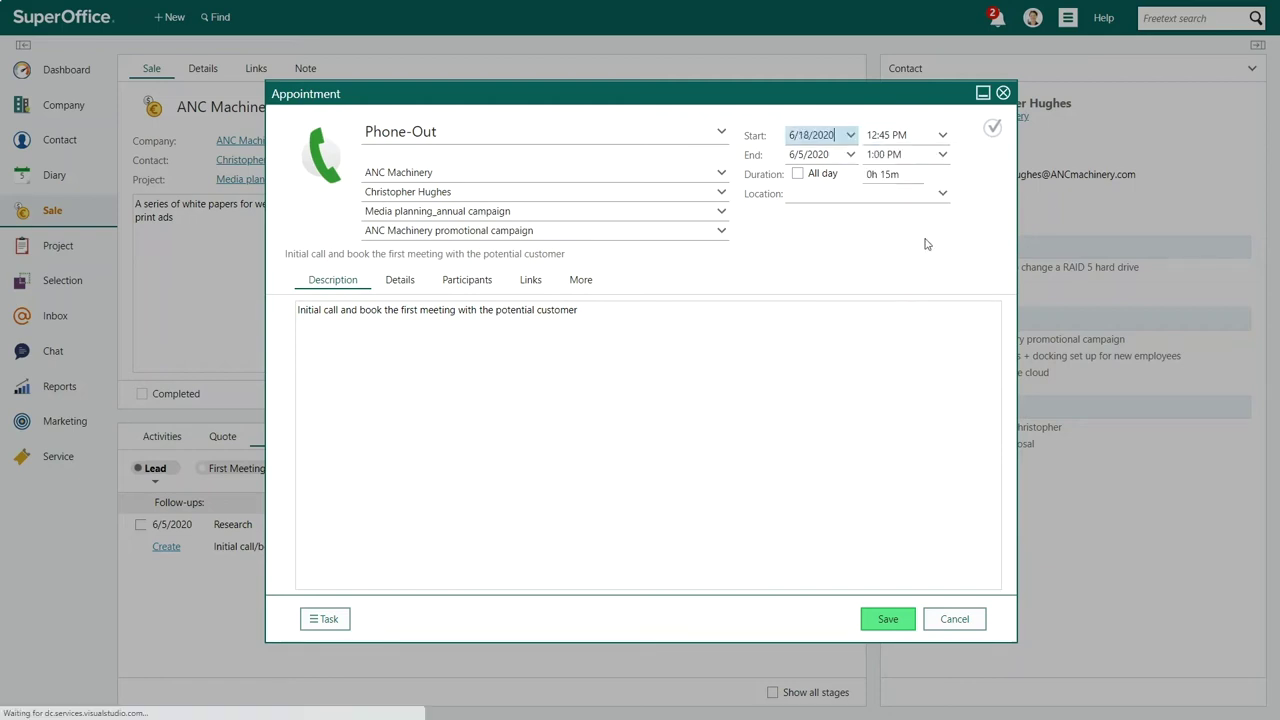
left_click(886, 619)
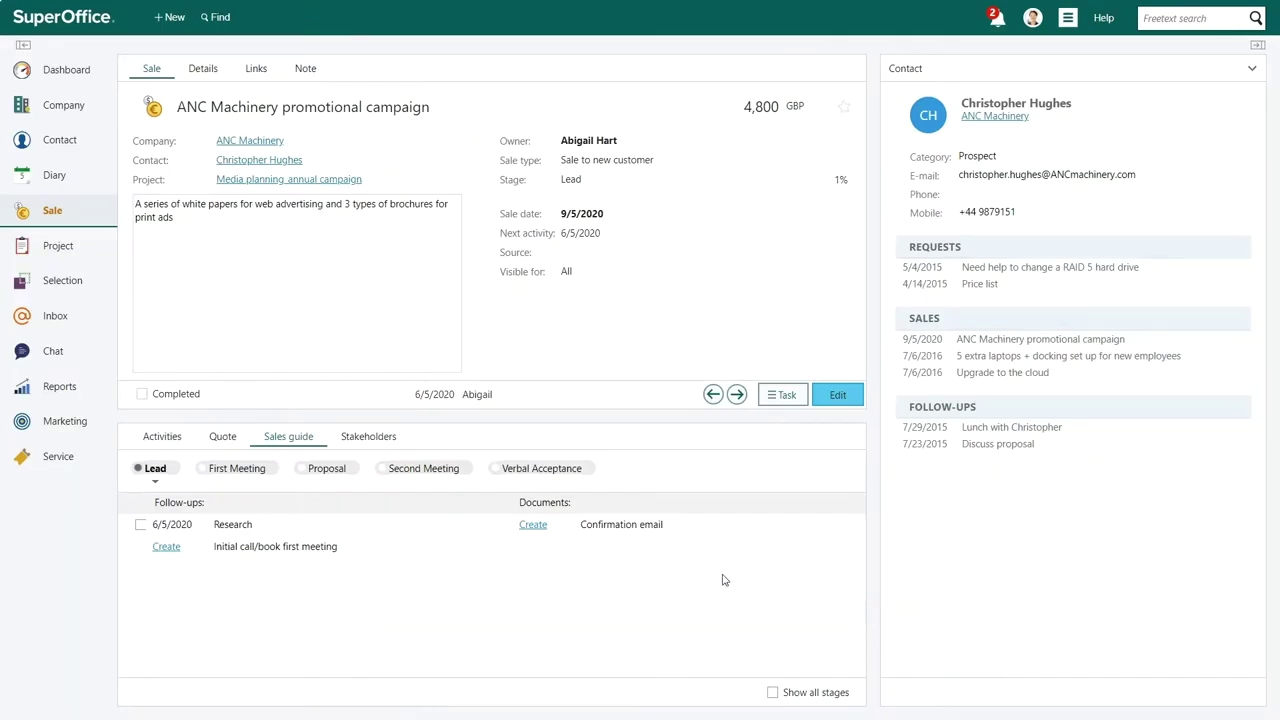
- Create a confirmation email addressed to the contact, send and archive it to the sale
left_click(534, 526)
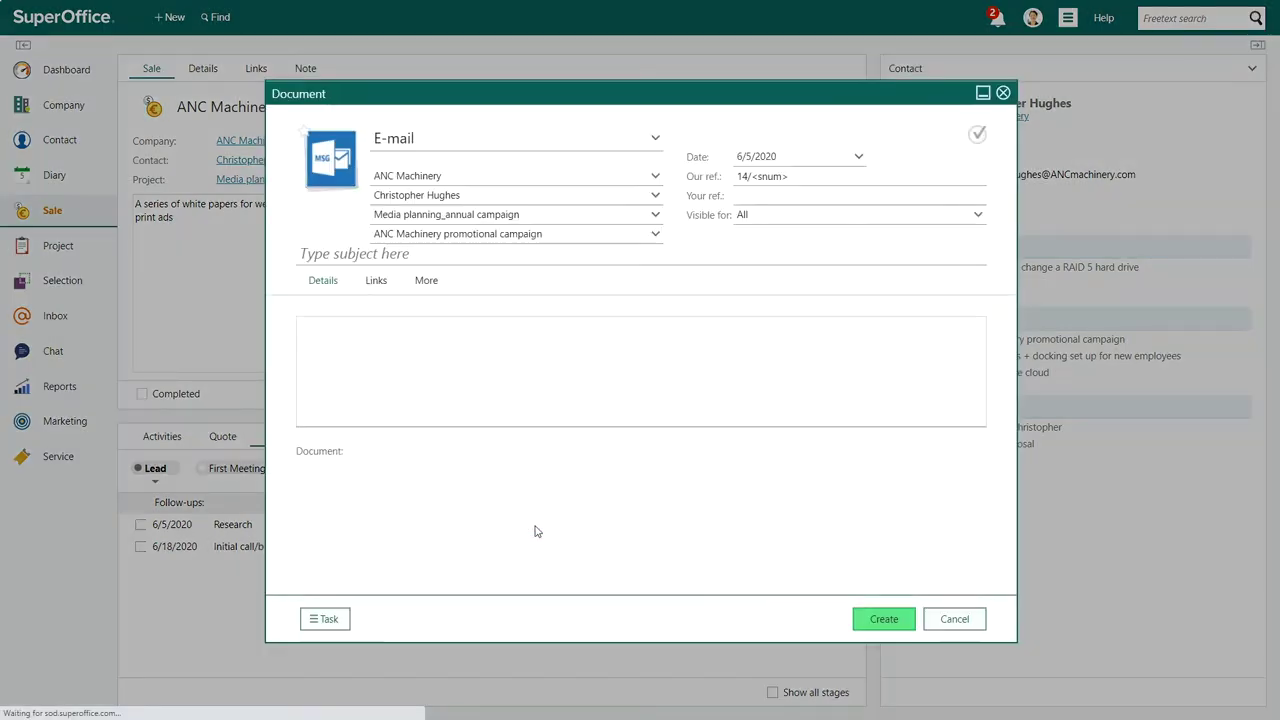
left_click(374, 254)
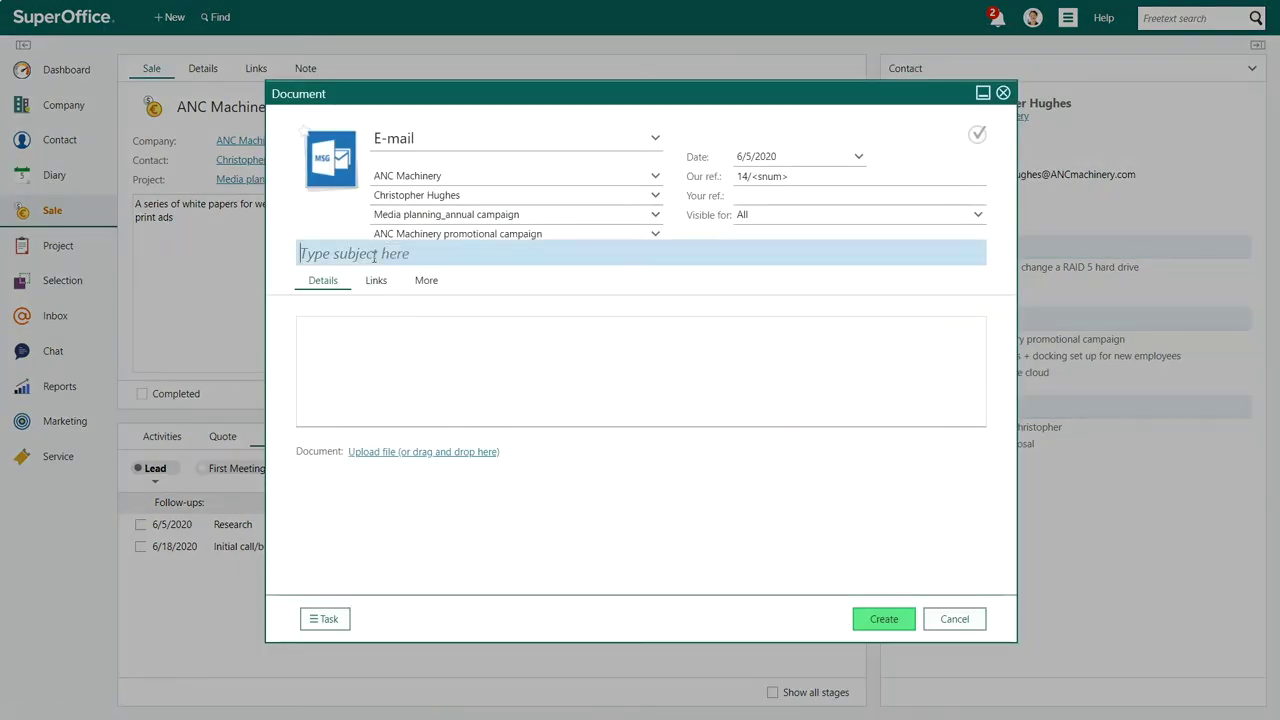
left_click(884, 619)
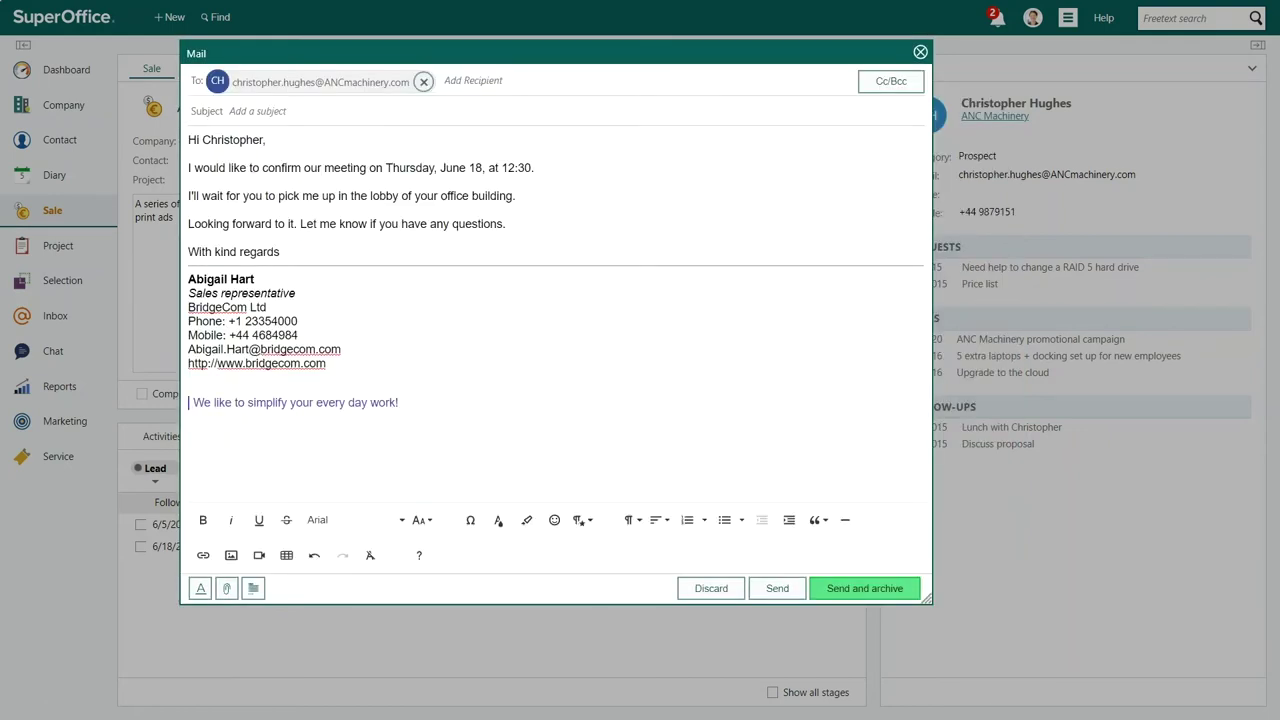
left_click(845, 588)
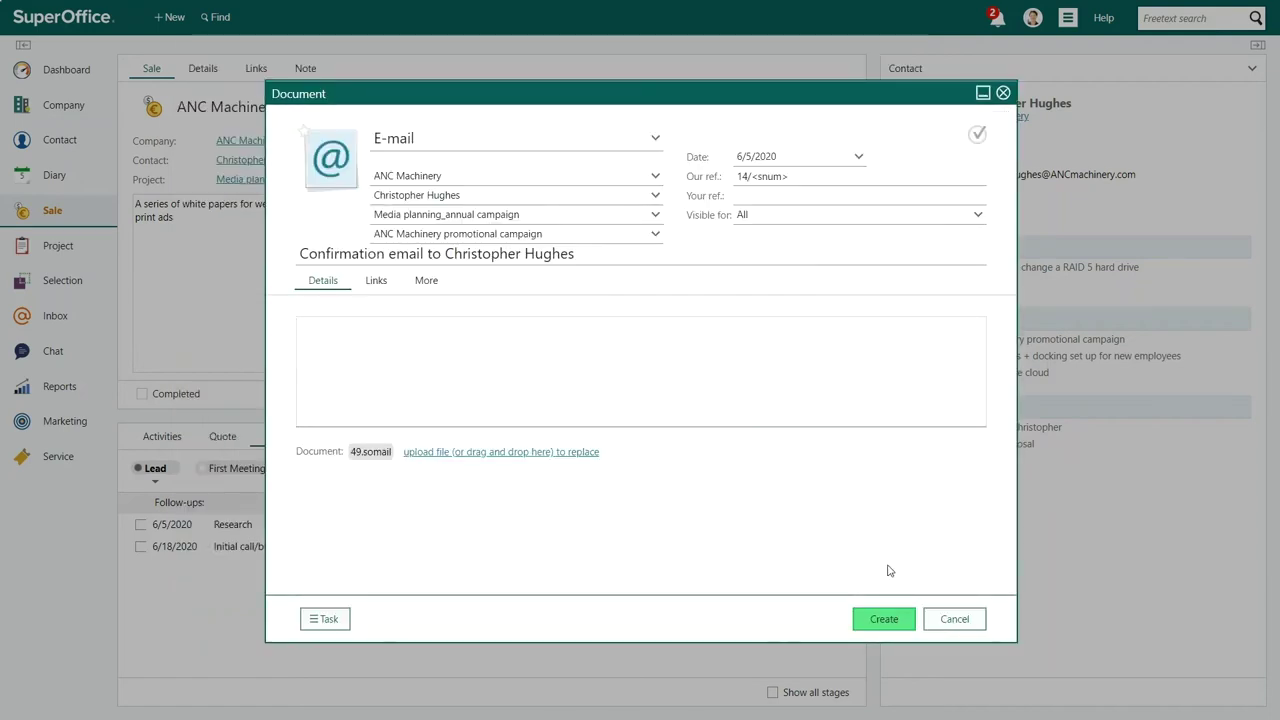
left_click(884, 618)
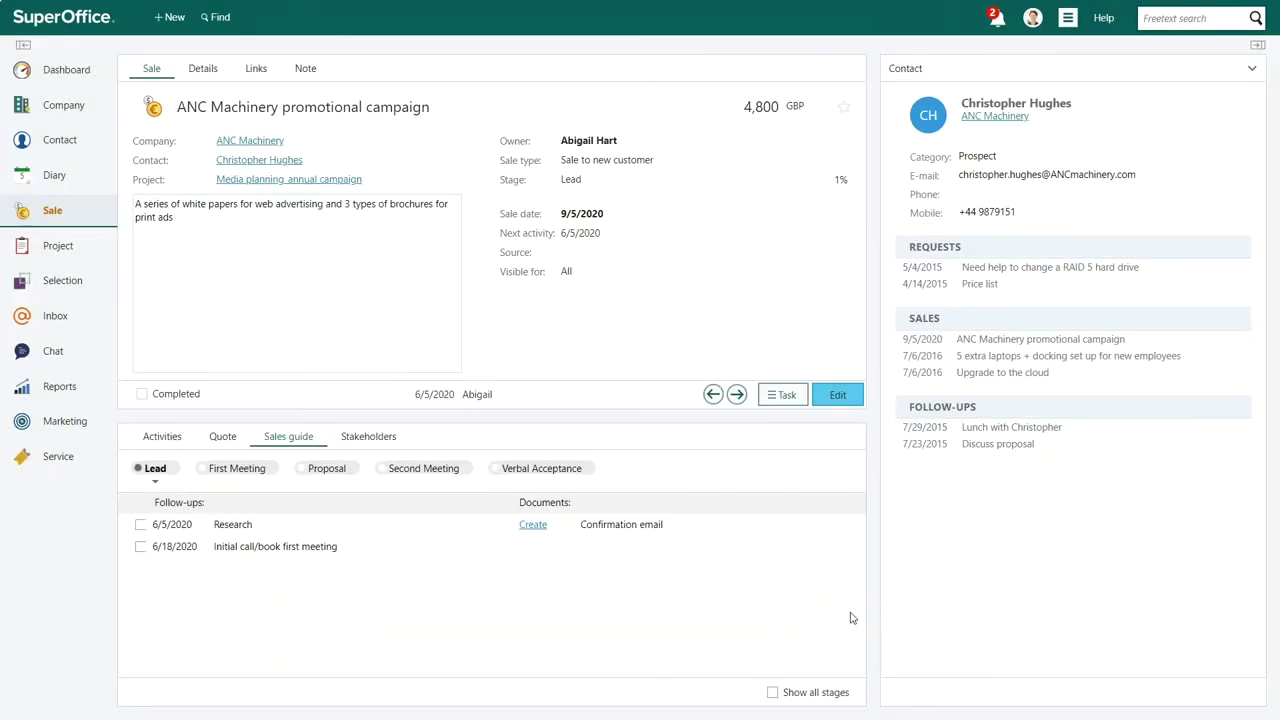
- Review the call, email and research activities on the sale, then go to the Diary
left_click(165, 440)
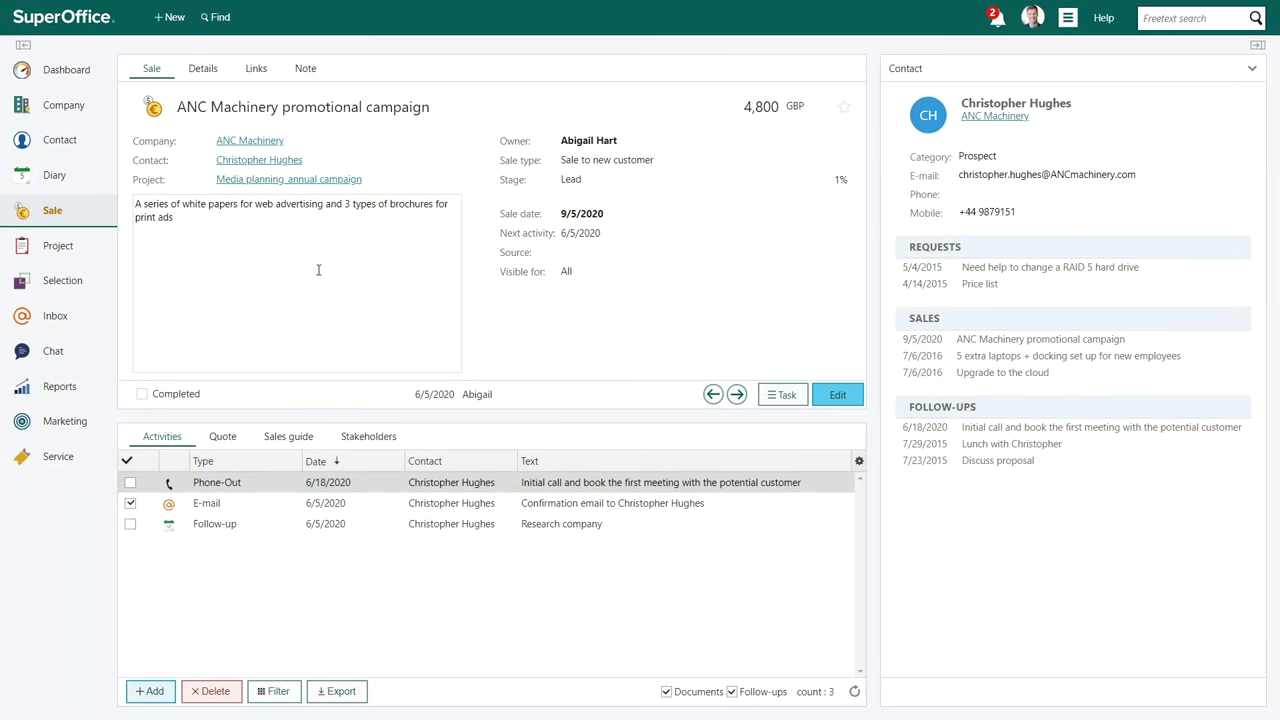
left_click(19, 176)
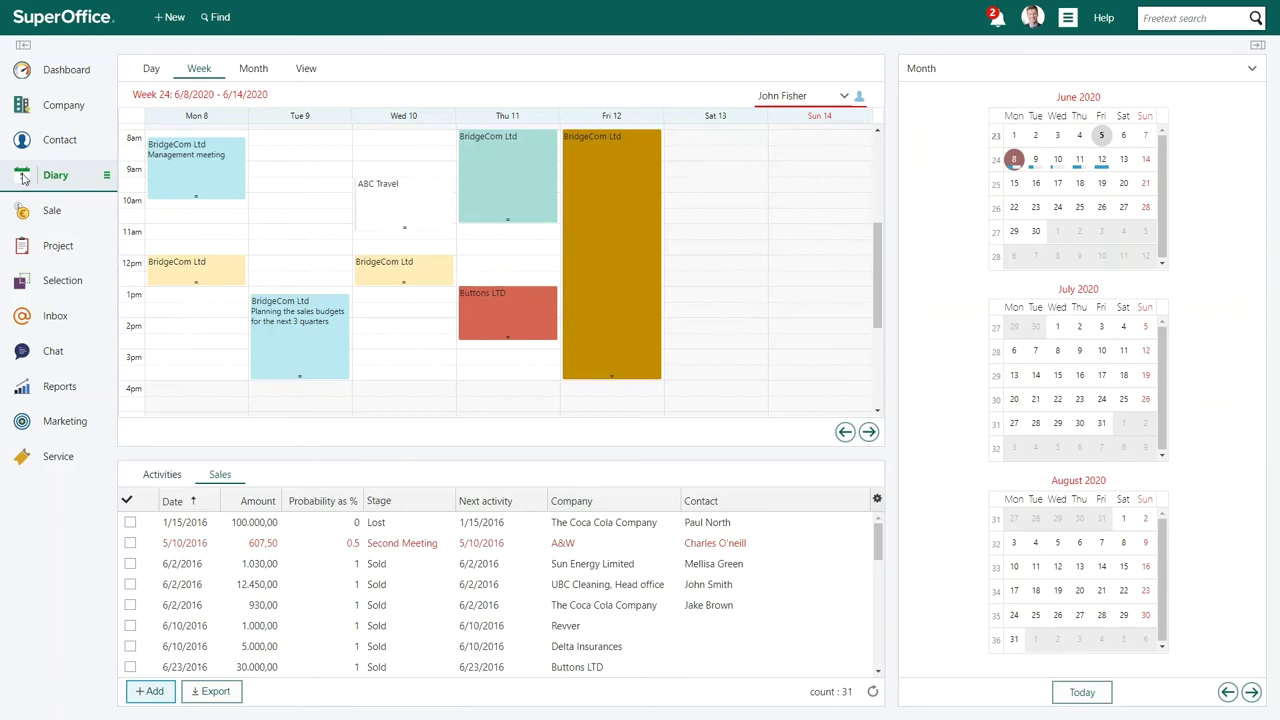
- Switch the diary to the ANC sale owner and rank their sales by amount
left_click(844, 97)
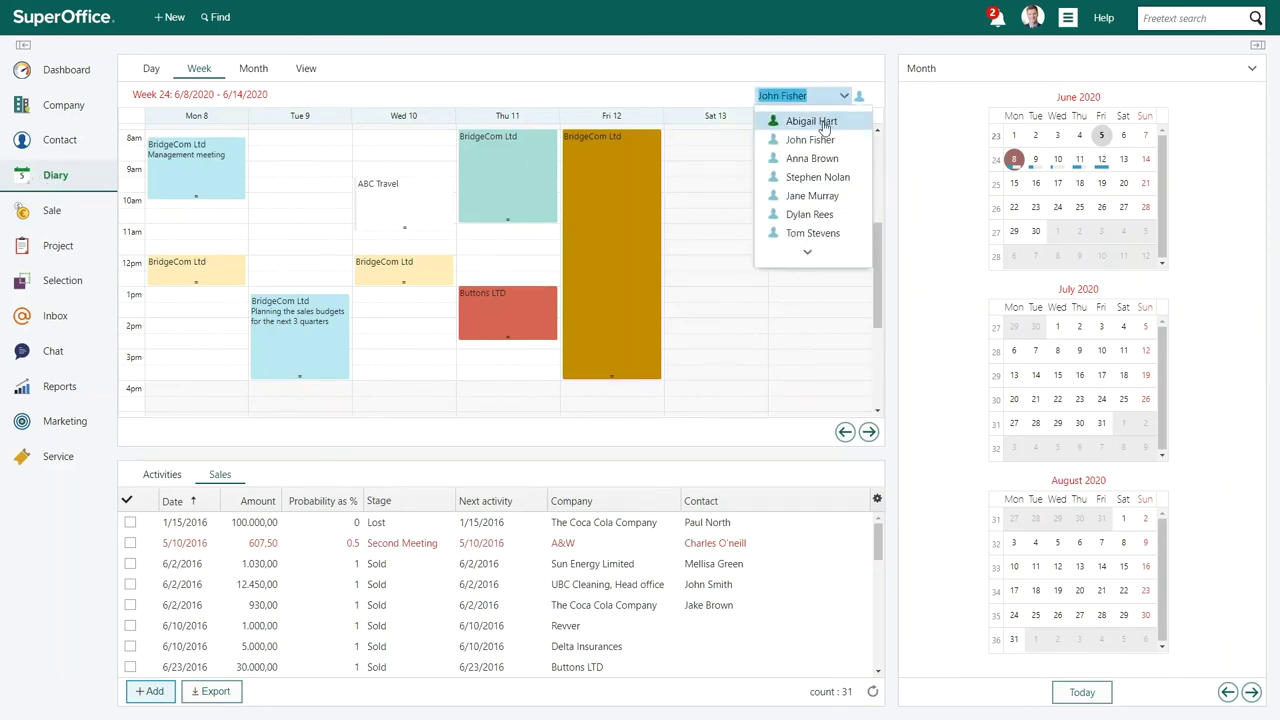
left_click(823, 124)
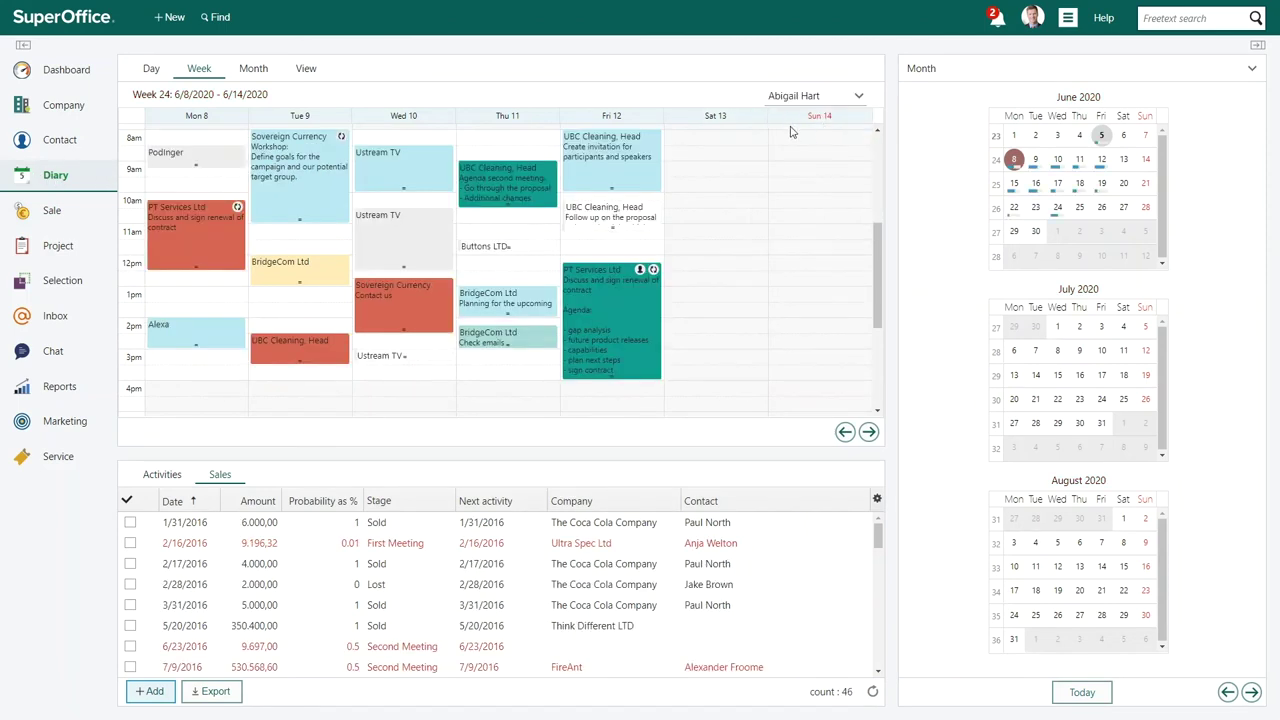
left_click(245, 502)
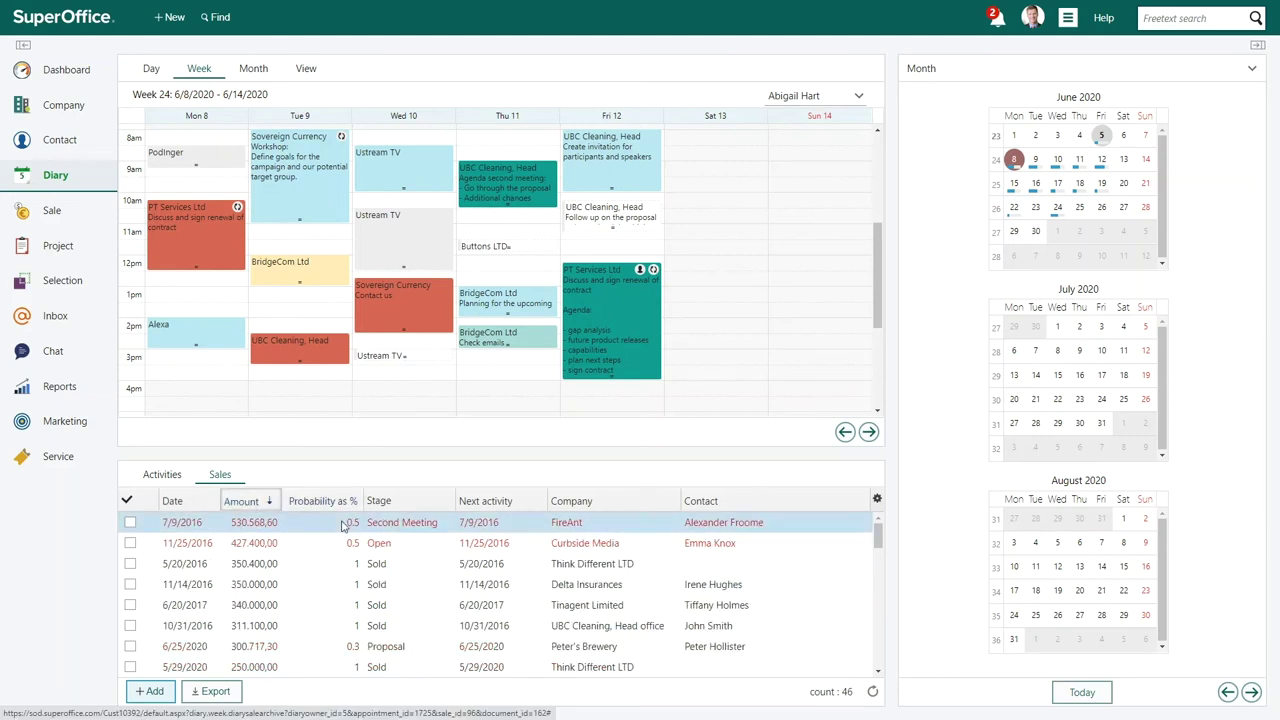
- Open the 26,789 GBP UBC Cleaning sale dated 8/27/2020
scroll(410, 535, "down", 3)
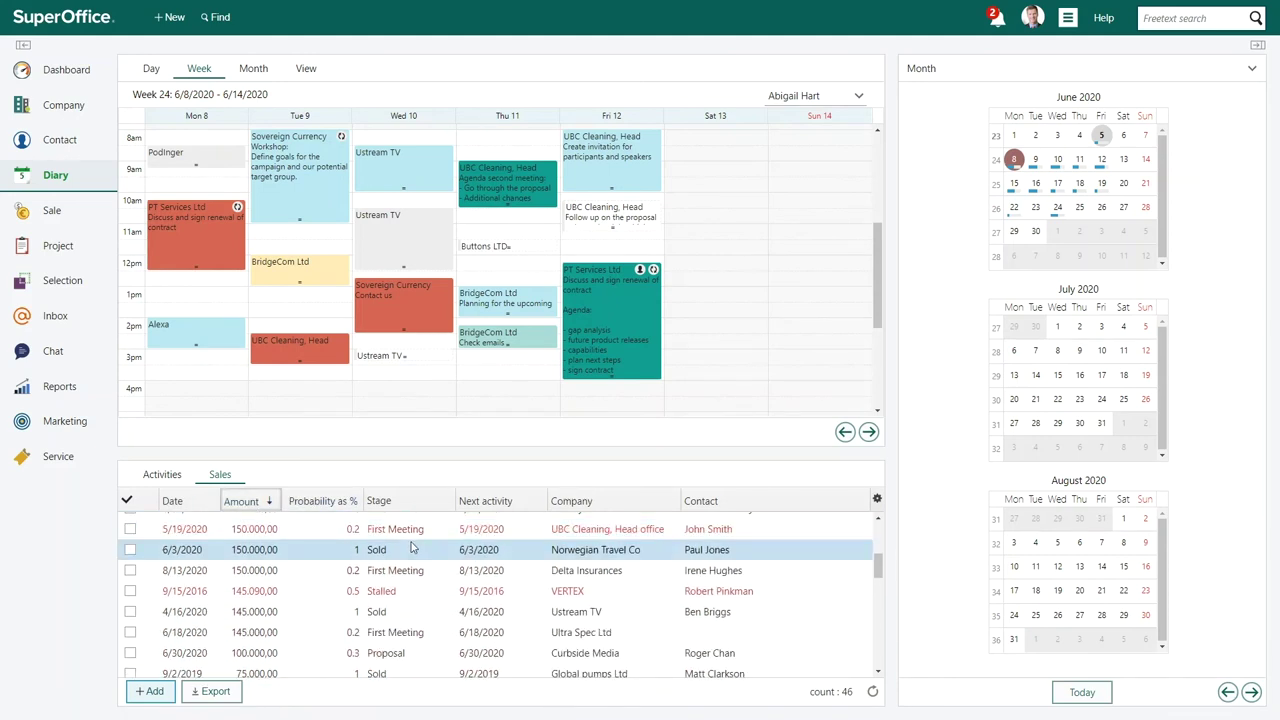
scroll(410, 542, "down", 2)
scroll(410, 544, "down", 2)
scroll(410, 546, "down", 2)
scroll(410, 545, "down", 2)
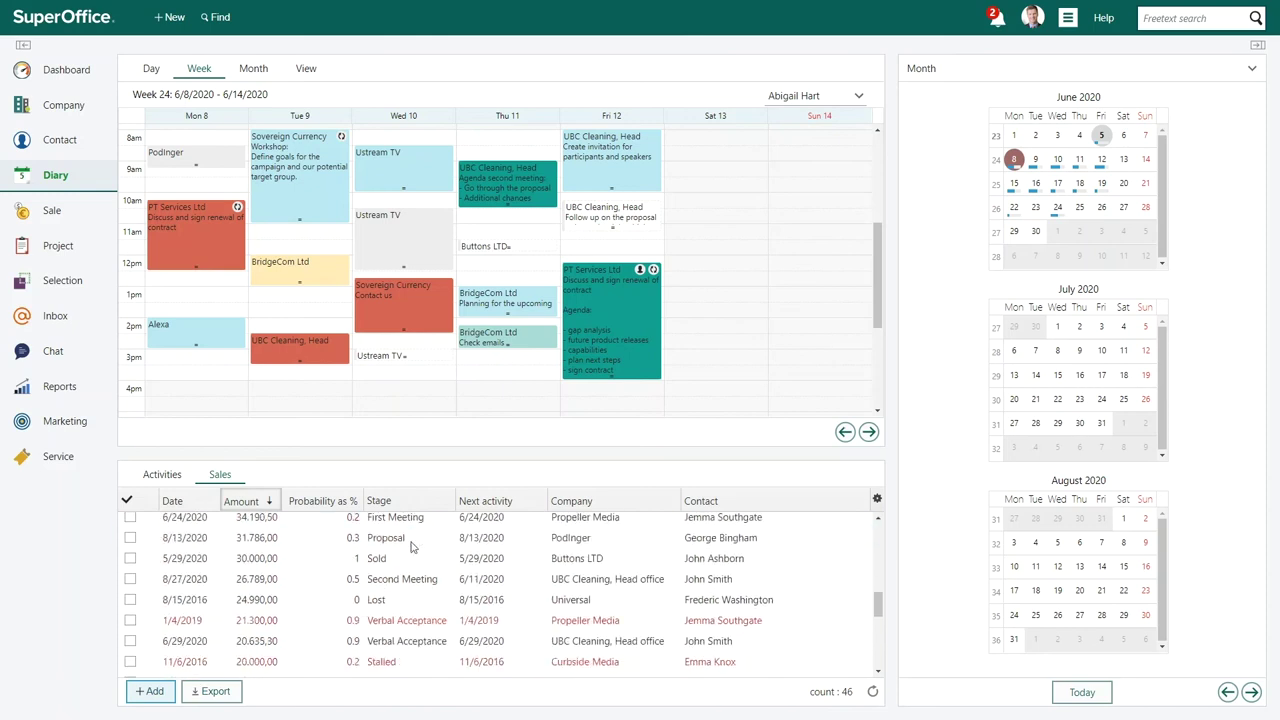
scroll(415, 555, "down", 1)
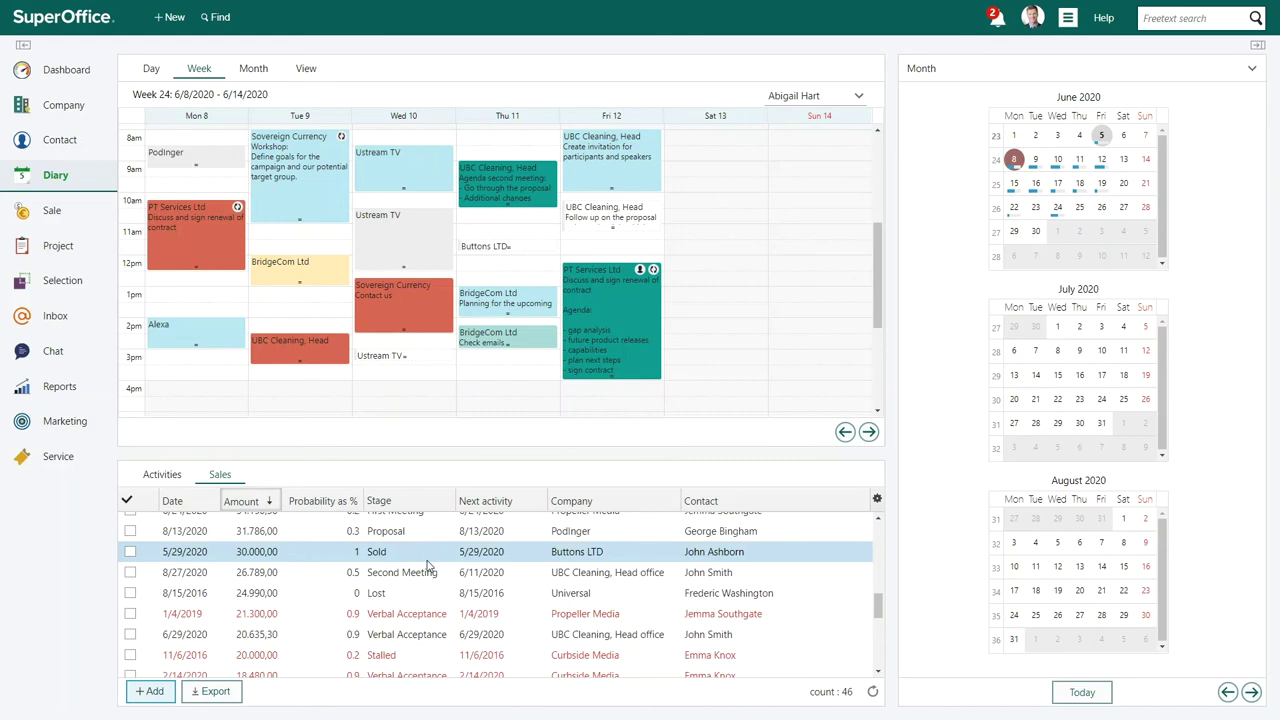
left_click(561, 576)
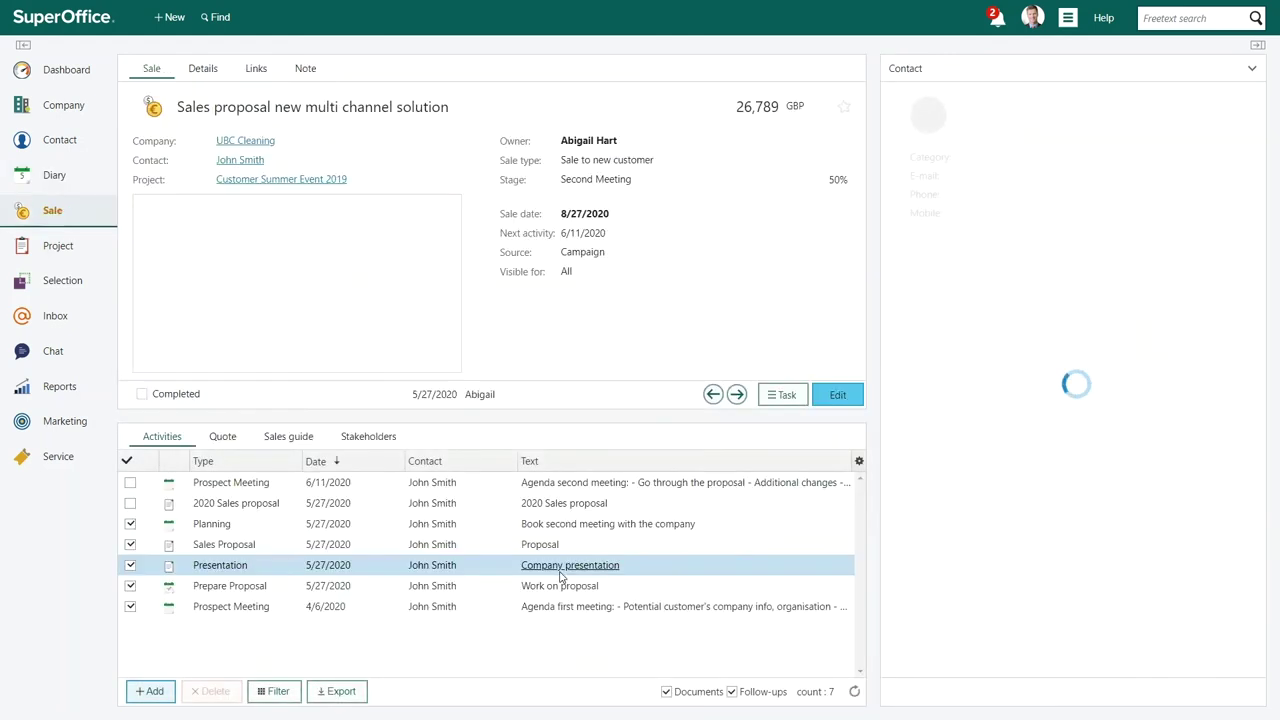